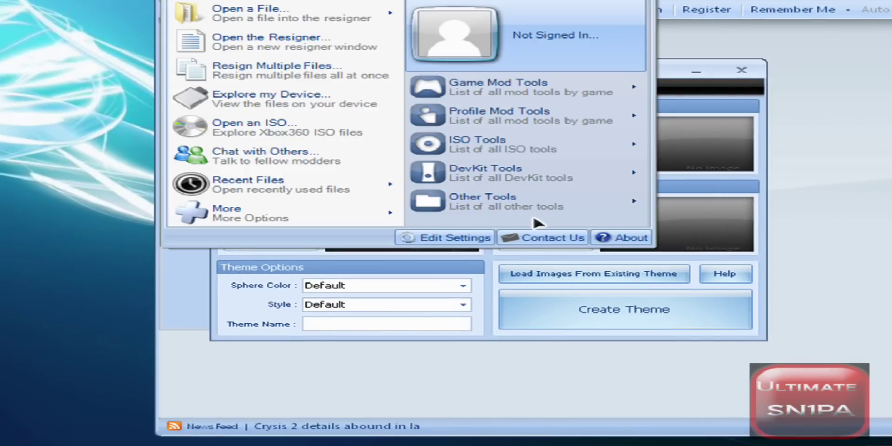
Step: Launch the Theme Creator from Other Tools and bring up the main image file chooser
{"action": "left_click", "coordinate": [534, 202]}
{"action": "left_click", "coordinate": [800, 232]}
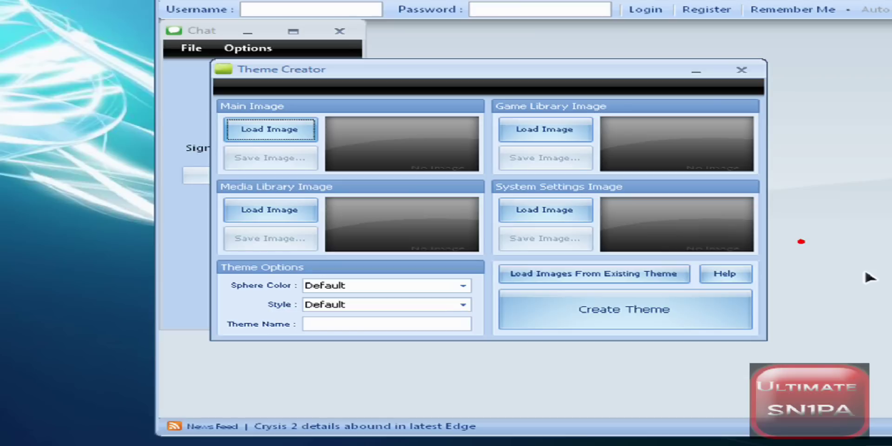
{"action": "left_click", "coordinate": [263, 132]}
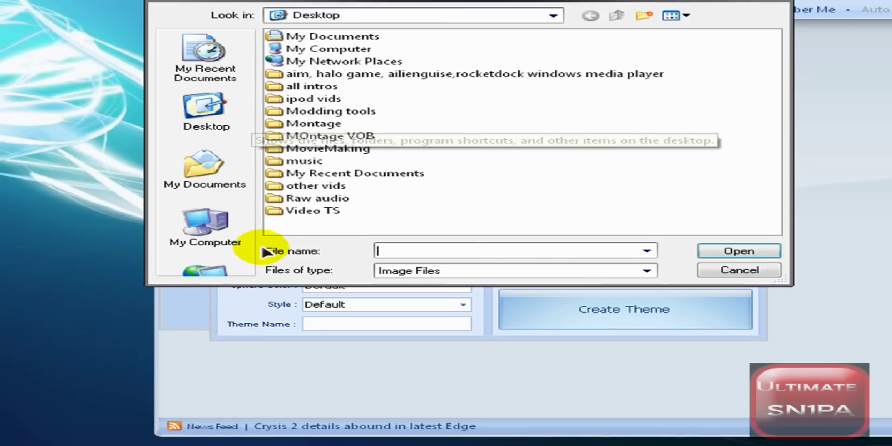
Step: Load pictures from My Documents > My Pictures into the main, game, media and system slots
{"action": "left_click", "coordinate": [186, 171]}
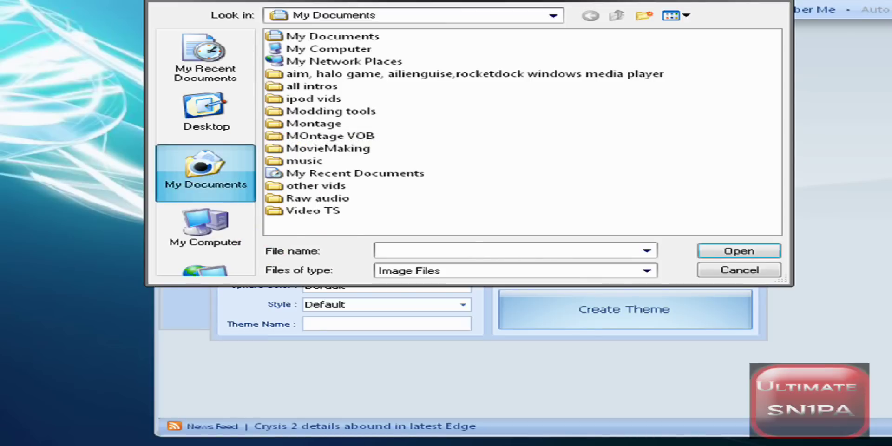
{"action": "left_click", "coordinate": [202, 169]}
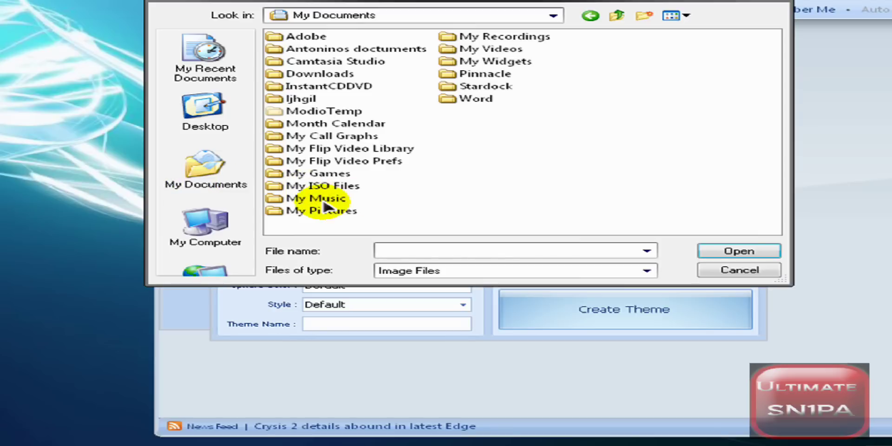
{"action": "double_click", "coordinate": [309, 210]}
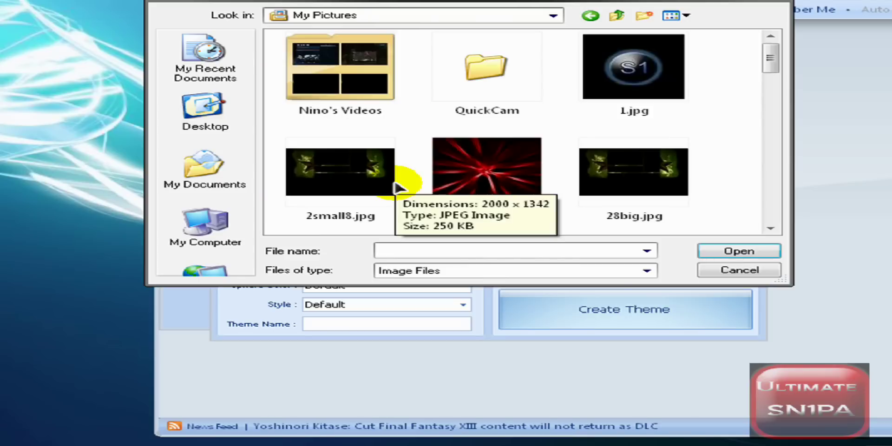
{"action": "left_click_drag", "start_coordinate": [767, 65], "coordinate": [764, 72]}
{"action": "left_click", "coordinate": [759, 66]}
{"action": "left_click_drag", "start_coordinate": [769, 72], "coordinate": [774, 95]}
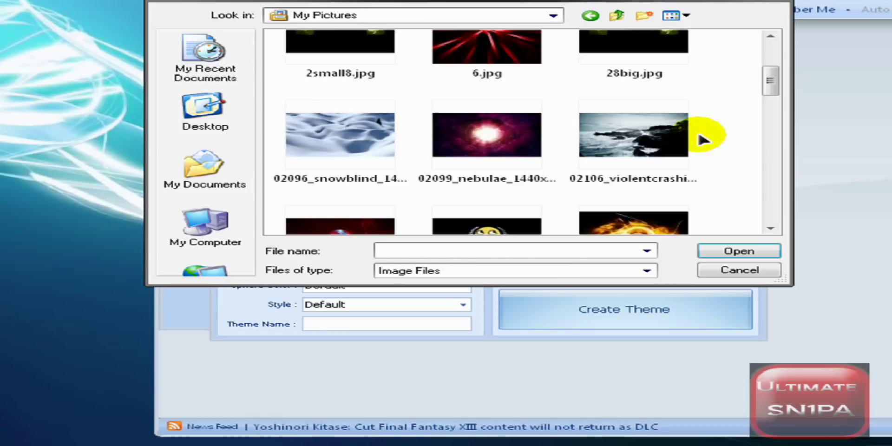
{"action": "key", "text": "Escape"}
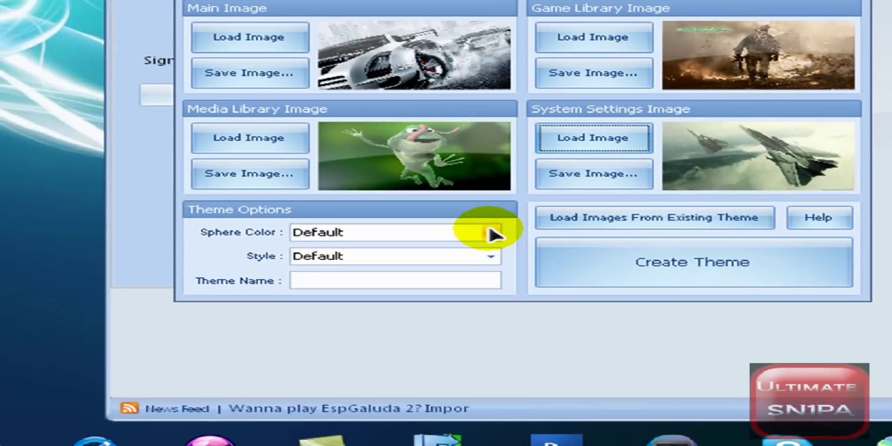
Step: Set the sphere colour to Green and the theme style to Dark
{"action": "left_click", "coordinate": [492, 235]}
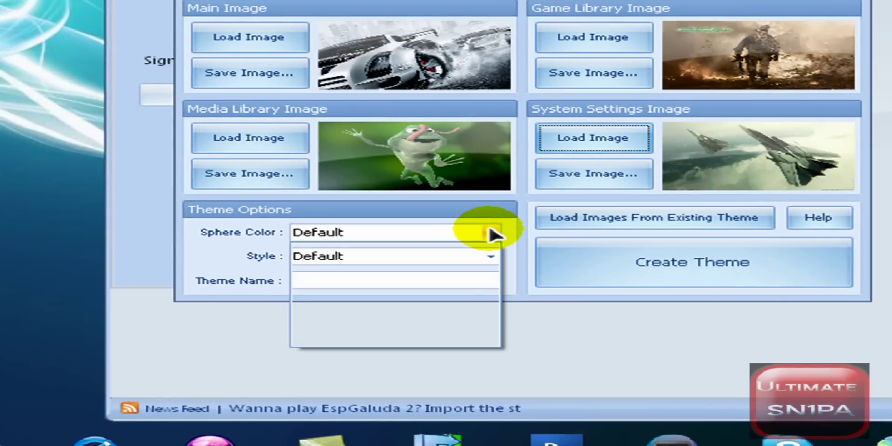
{"action": "left_click_drag", "start_coordinate": [487, 273], "coordinate": [486, 305]}
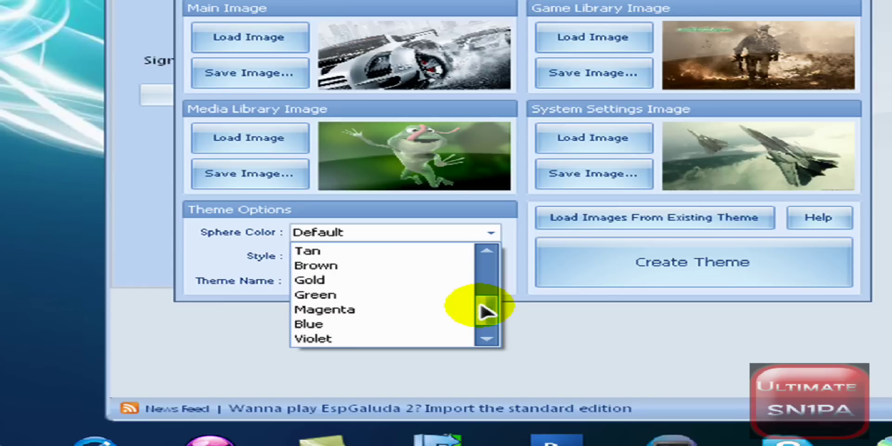
{"action": "left_click", "coordinate": [368, 298]}
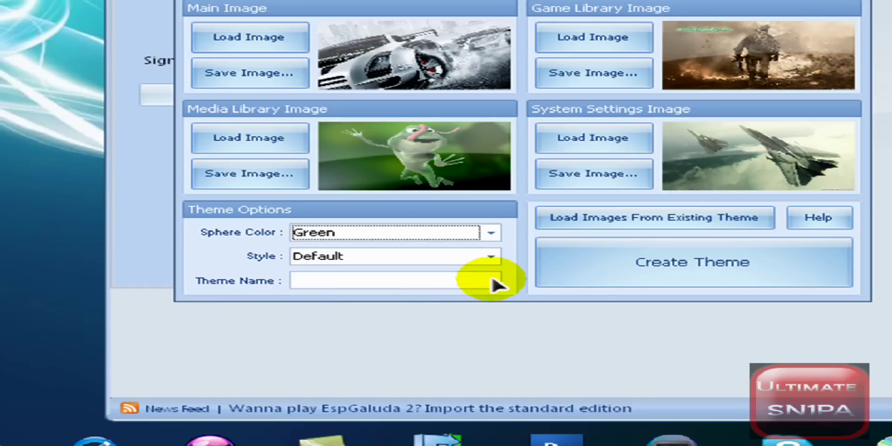
{"action": "left_click", "coordinate": [492, 256]}
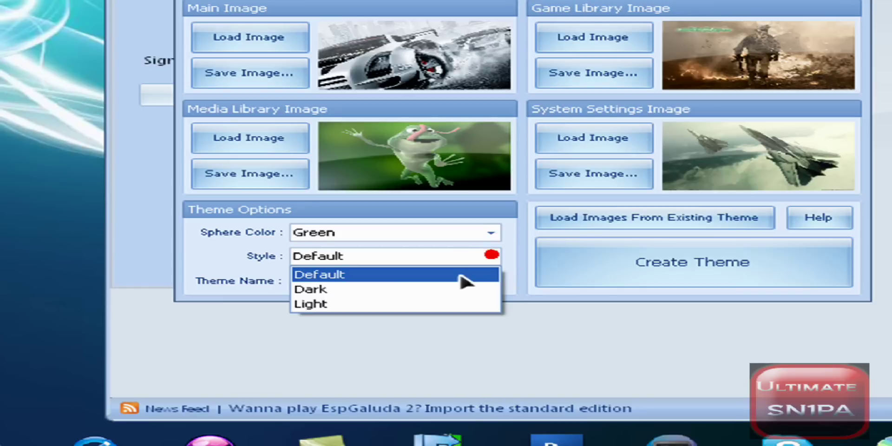
{"action": "left_click", "coordinate": [410, 290]}
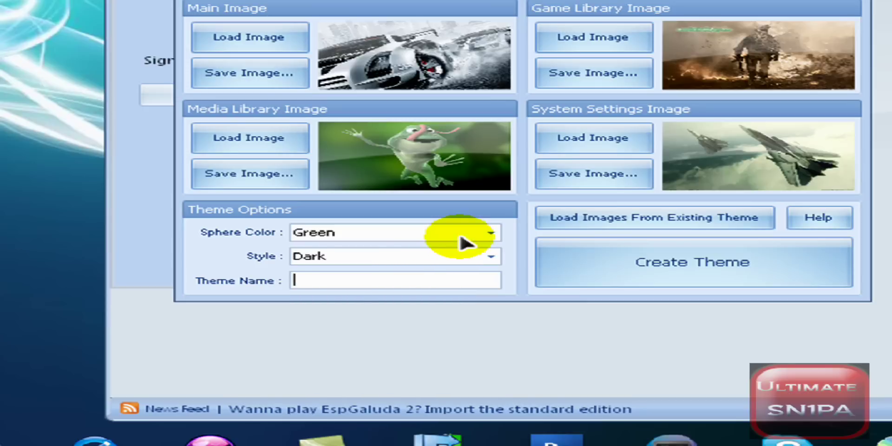
Step: Name the theme 'Custom Theme 2', capitalizing the C and the T
{"action": "type", "text": "custom t"}
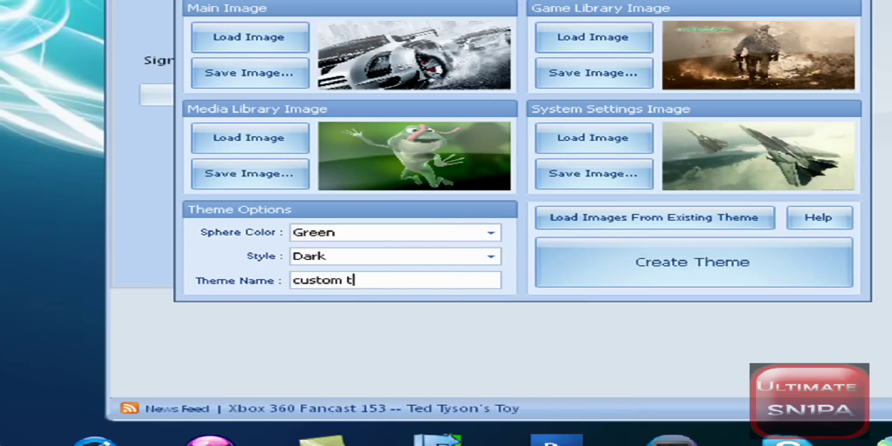
{"action": "type", "text": "heme 2"}
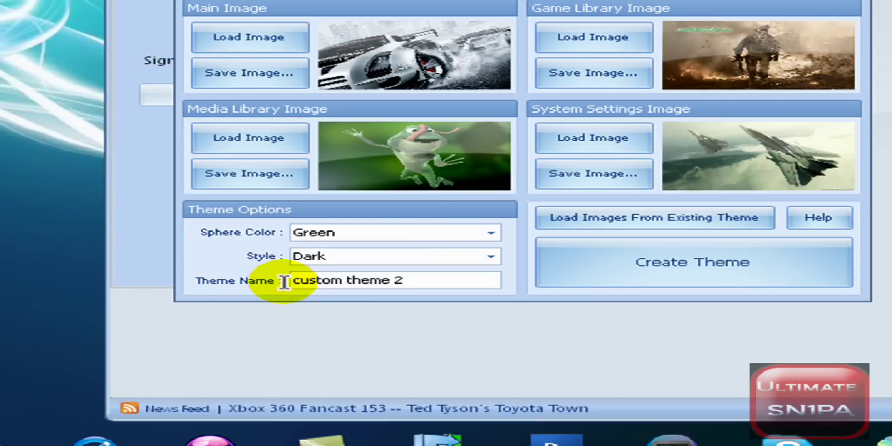
{"action": "left_click", "coordinate": [301, 282]}
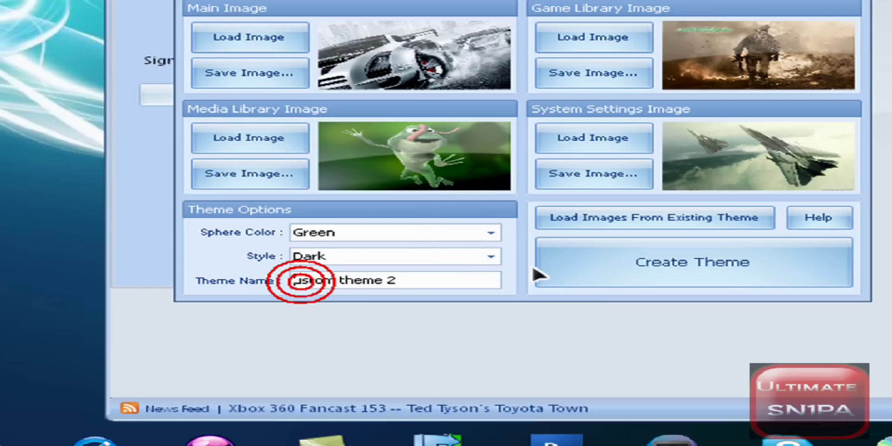
{"action": "type", "text": "C"}
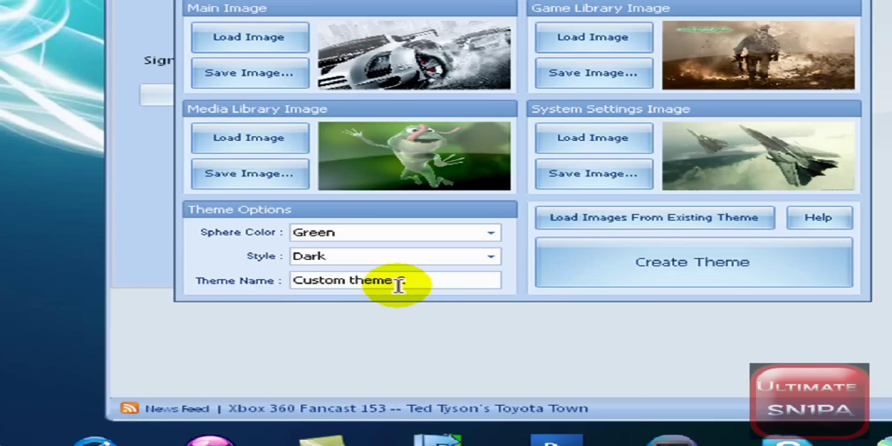
{"action": "left_click", "coordinate": [352, 280]}
{"action": "key", "text": "Delete"}
{"action": "type", "text": "T"}
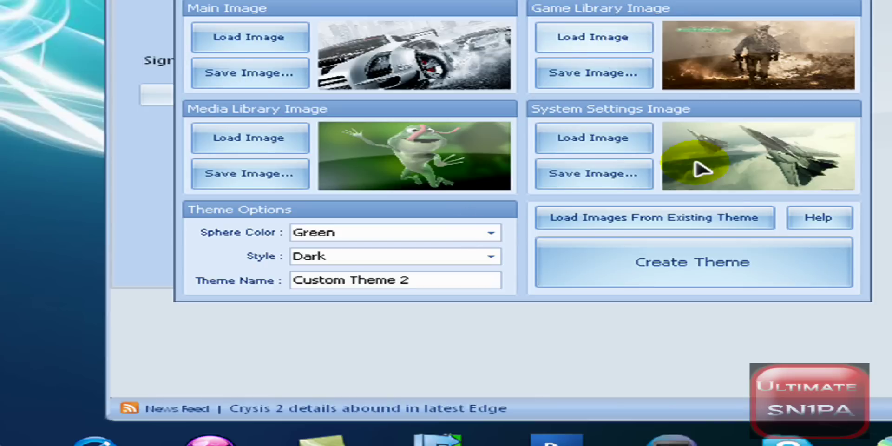
Step: Create the theme and save it to the Desktop as 'Cusutom Theme 2'
{"action": "left_click", "coordinate": [753, 268]}
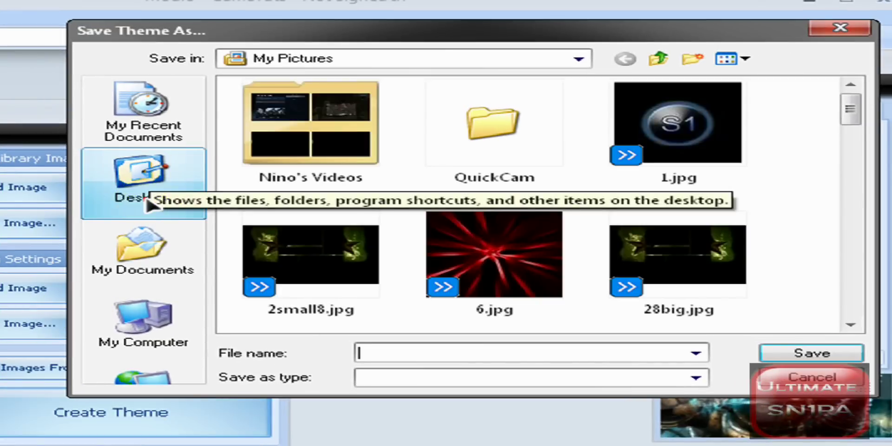
{"action": "left_click", "coordinate": [148, 200]}
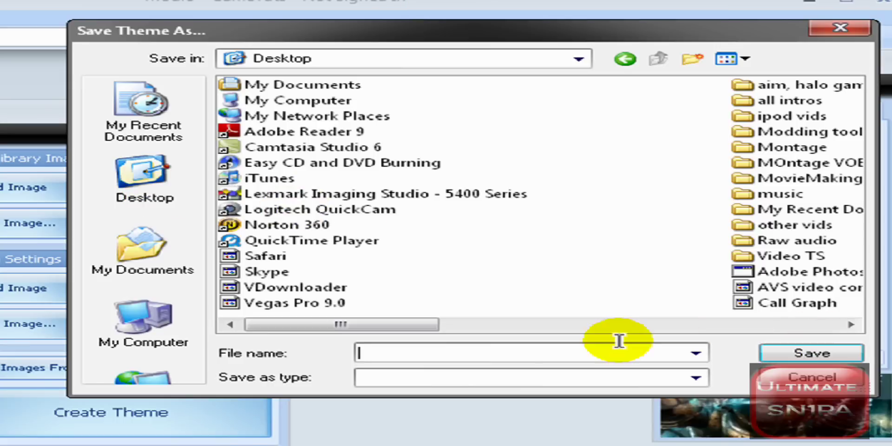
{"action": "left_click", "coordinate": [496, 348]}
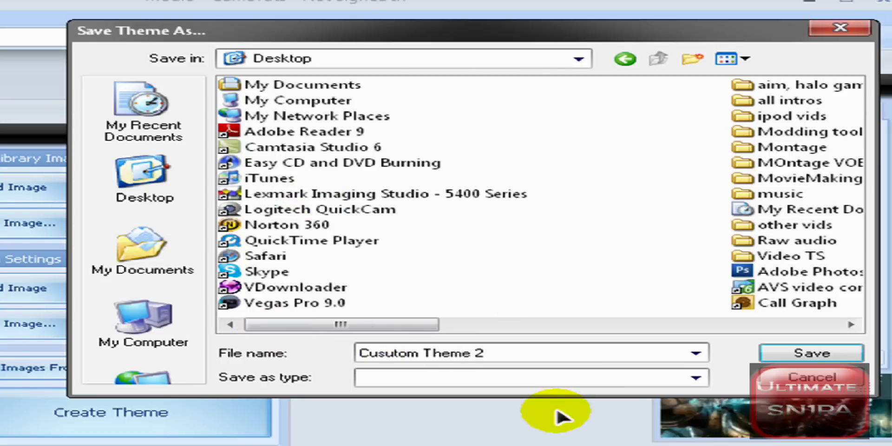
{"action": "left_click", "coordinate": [816, 355]}
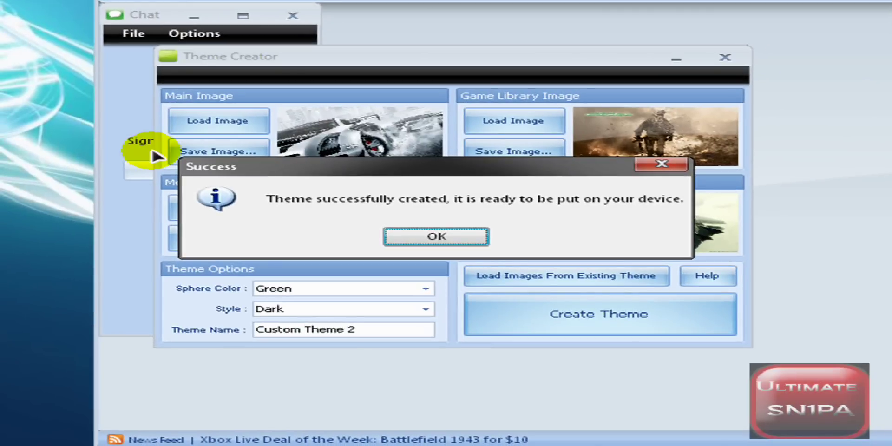
{"action": "left_click", "coordinate": [464, 243]}
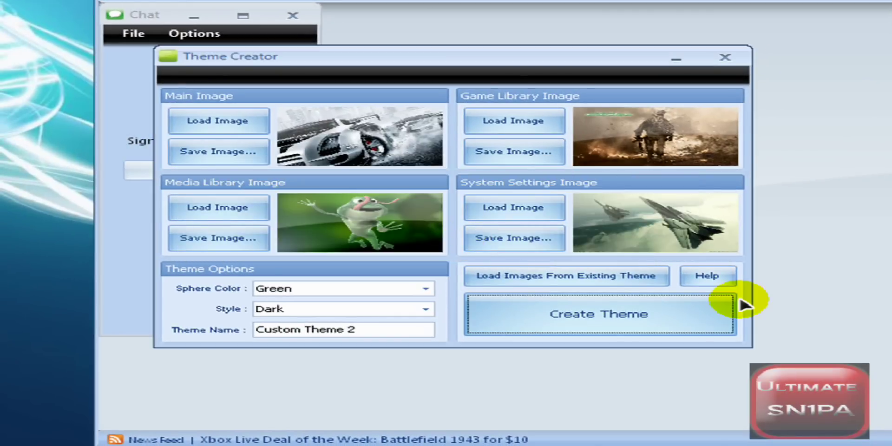
{"action": "left_click", "coordinate": [701, 277]}
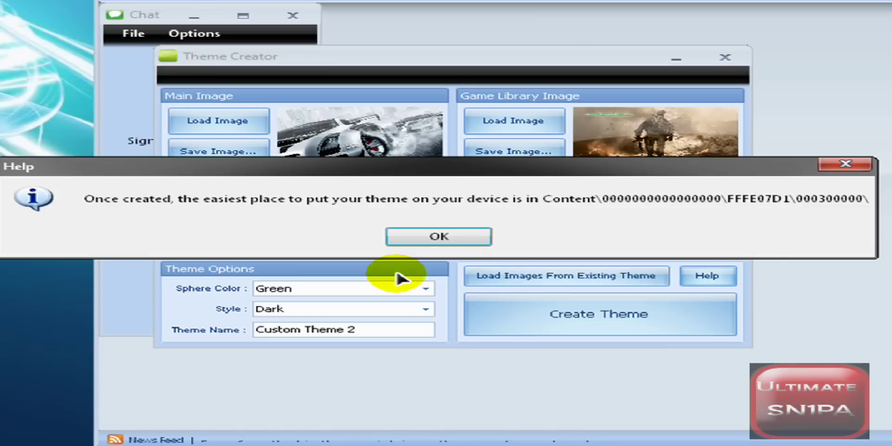
{"action": "left_click", "coordinate": [430, 245]}
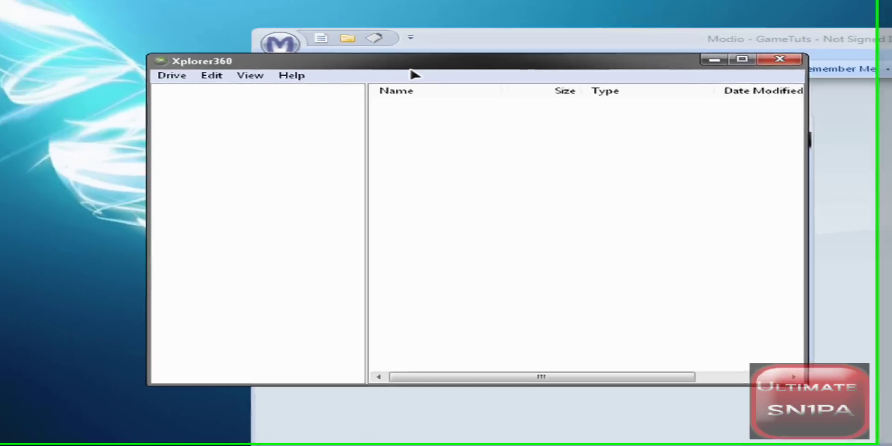
Step: Move the Xplorer360 window left and open the console's hard drive or memory card
{"action": "left_click_drag", "start_coordinate": [458, 69], "coordinate": [288, 85]}
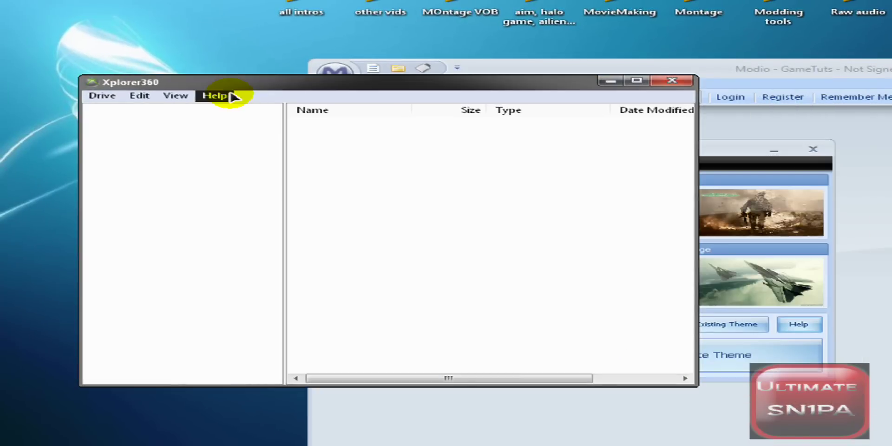
{"action": "left_click", "coordinate": [90, 96]}
{"action": "mouse_move", "coordinate": [100, 112]}
{"action": "left_click", "coordinate": [246, 122]}
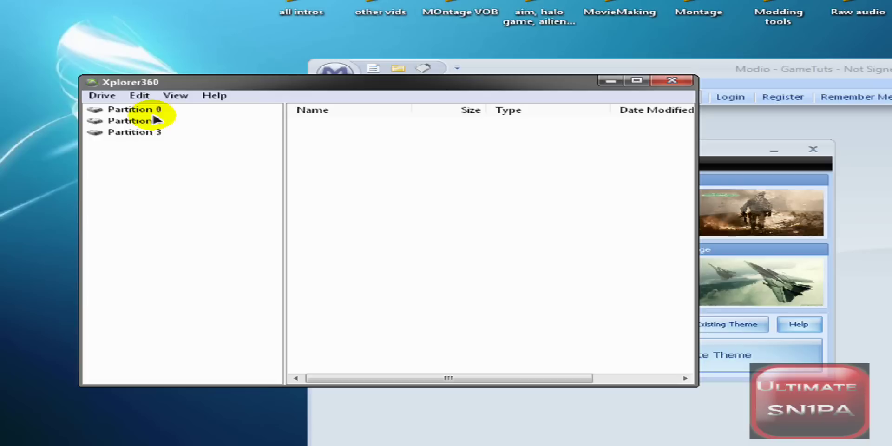
{"action": "left_click", "coordinate": [144, 134]}
{"action": "double_click", "coordinate": [144, 134]}
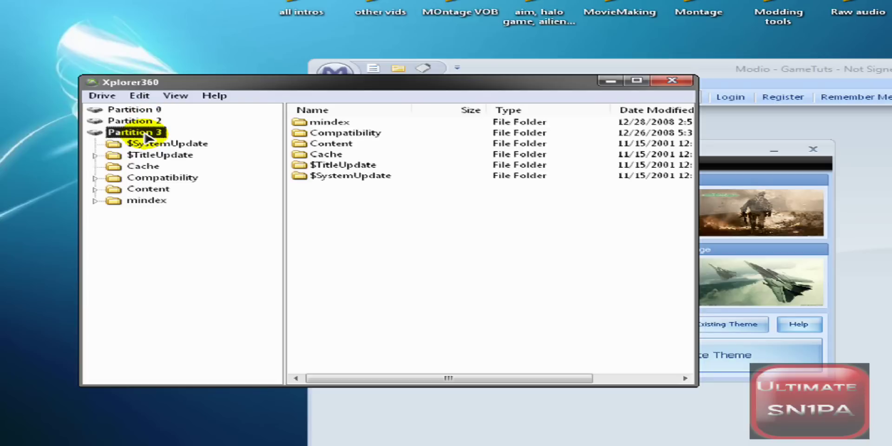
{"action": "left_click", "coordinate": [142, 190]}
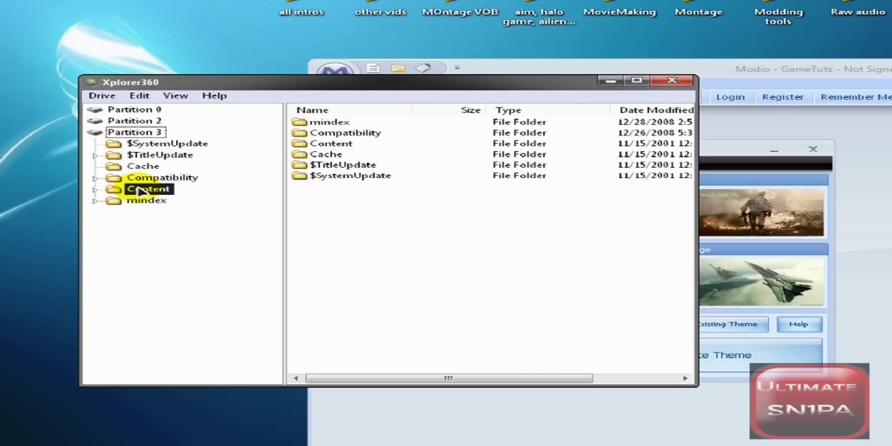
{"action": "double_click", "coordinate": [142, 190]}
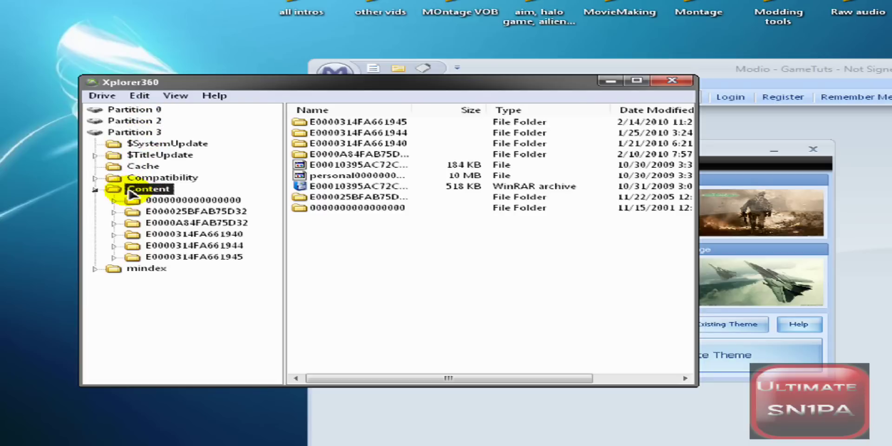
{"action": "left_click", "coordinate": [169, 202]}
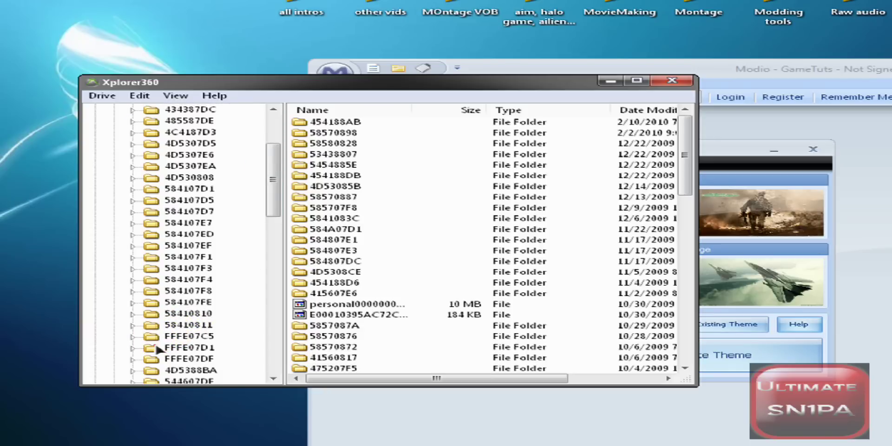
{"action": "left_click", "coordinate": [157, 347]}
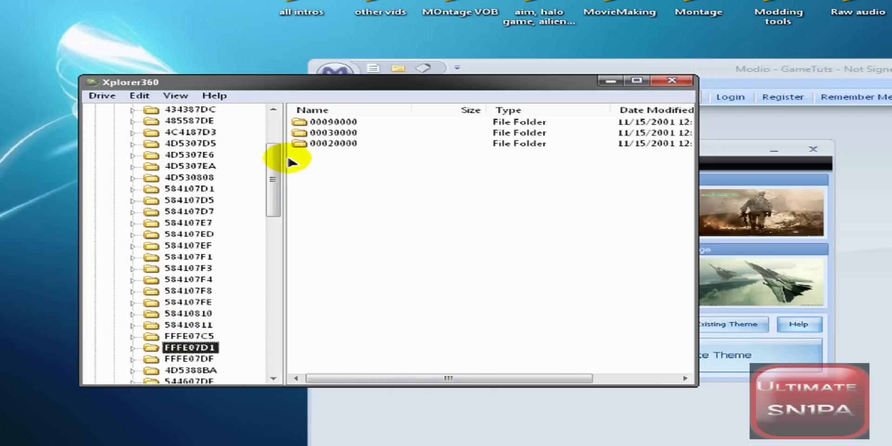
{"action": "left_click", "coordinate": [346, 133]}
{"action": "double_click", "coordinate": [346, 134]}
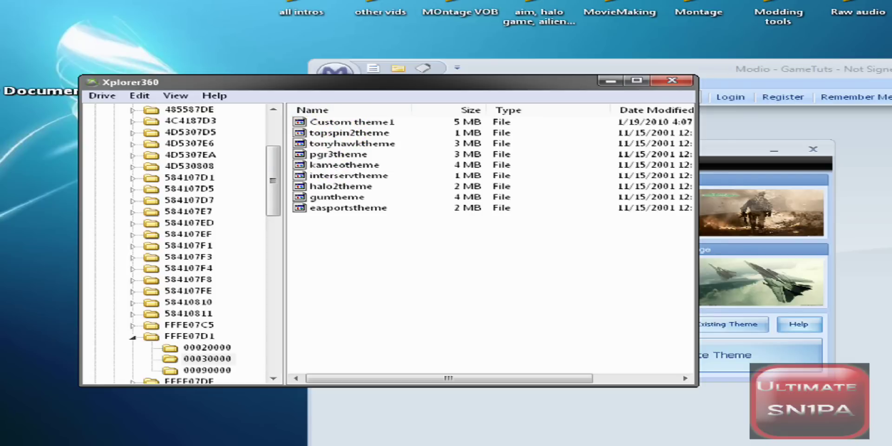
{"action": "left_click_drag", "start_coordinate": [18, 60], "coordinate": [435, 227]}
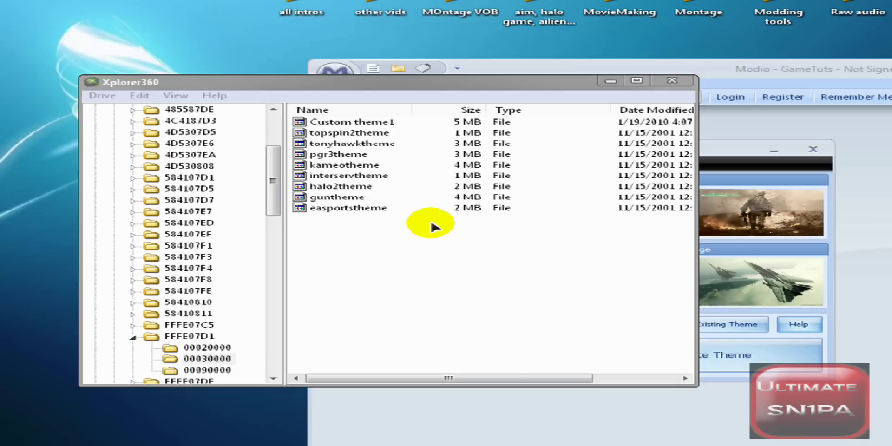